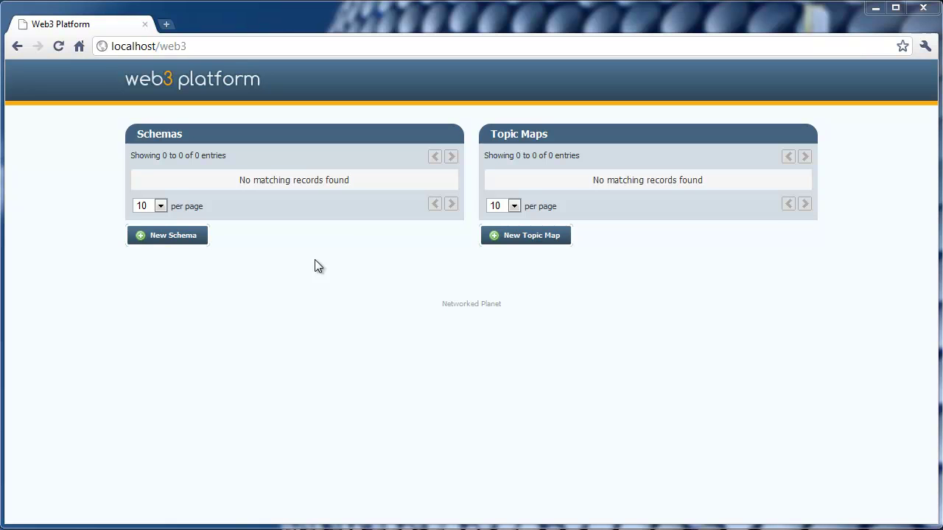
{"action": "left_click", "coordinate": [166, 240]}
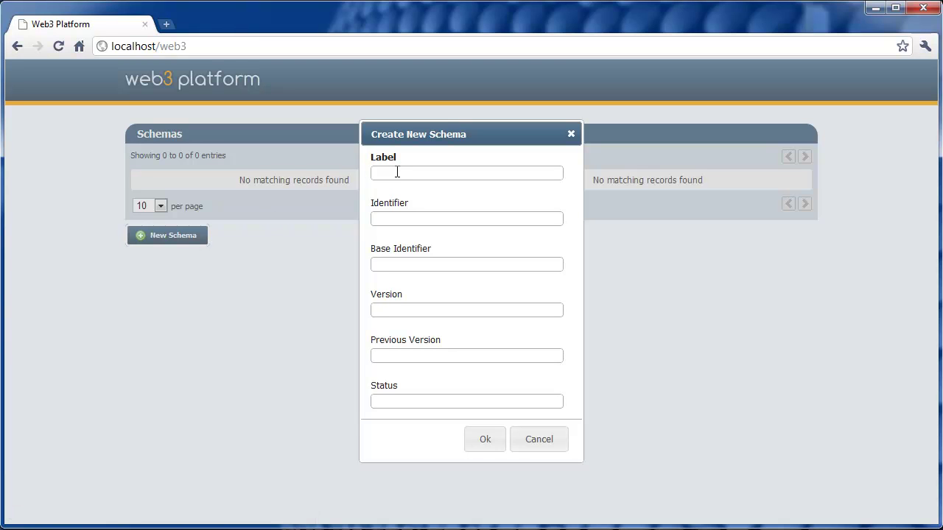
{"action": "type", "text": "Films"}
{"action": "left_click", "coordinate": [429, 263]}
{"action": "type", "text": "http://www.myfil"}
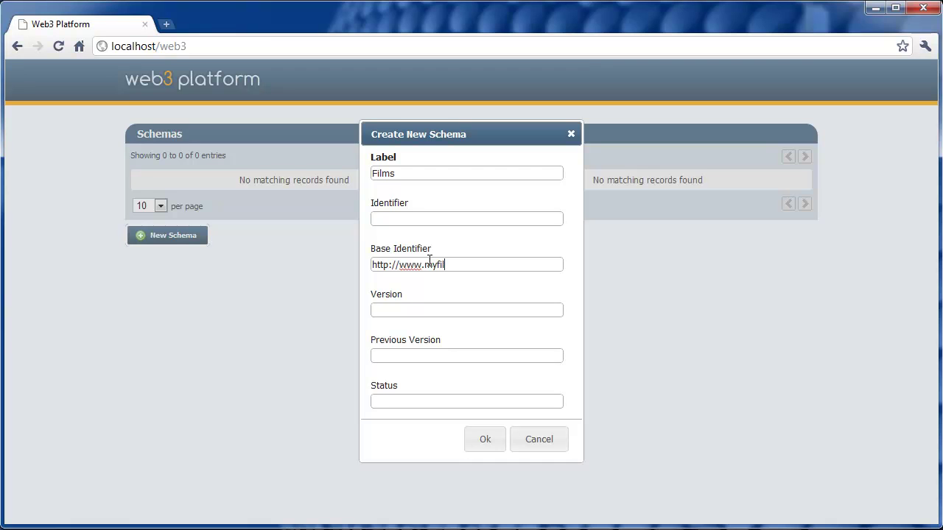
{"action": "type", "text": "ms.com/types/"}
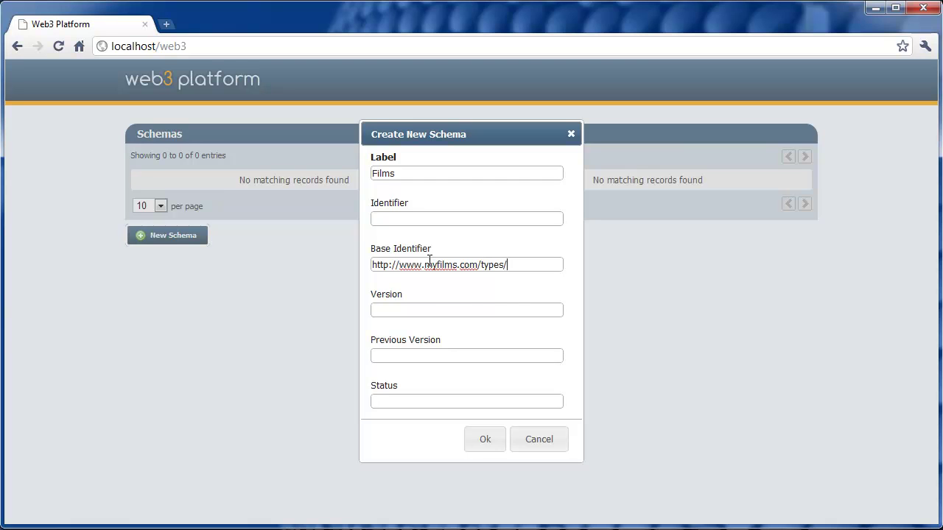
{"action": "left_click", "coordinate": [483, 441]}
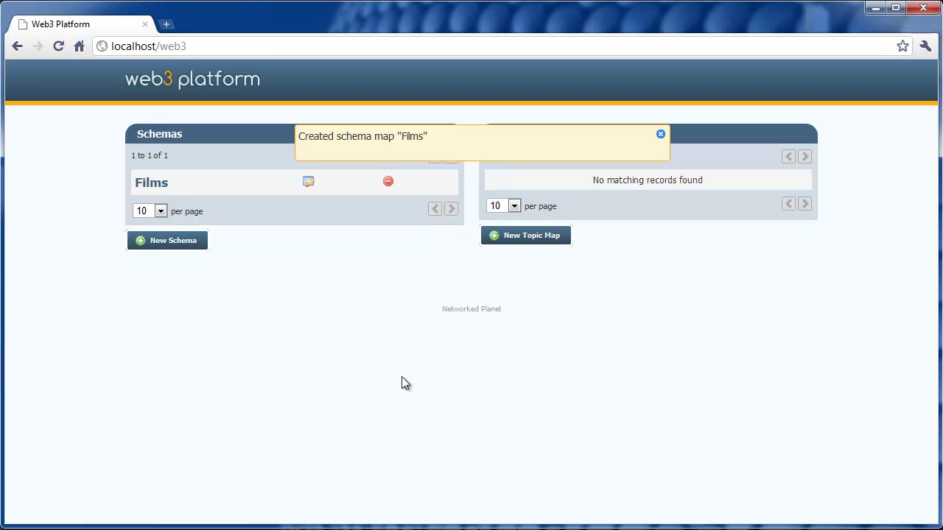
{"action": "left_click", "coordinate": [154, 185]}
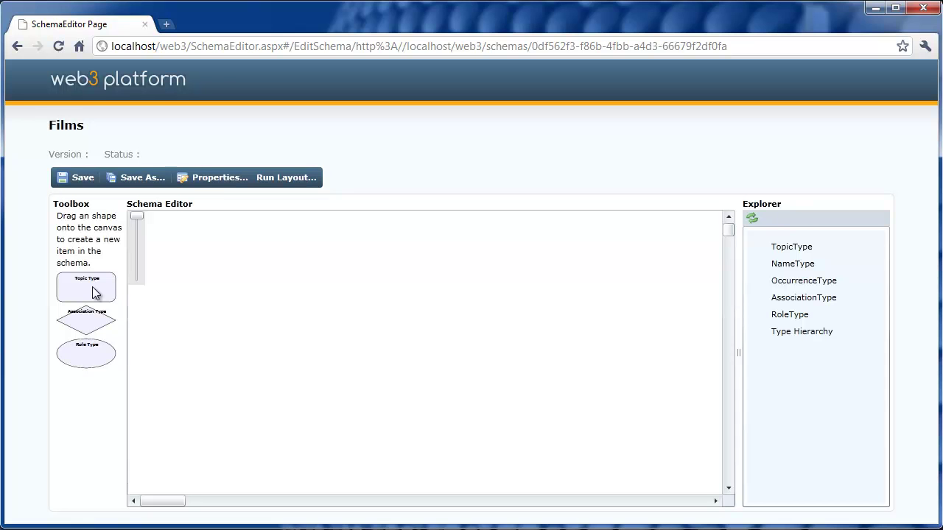
{"action": "left_click_drag", "start_coordinate": [94, 293], "coordinate": [251, 292]}
{"action": "left_click", "coordinate": [379, 184]}
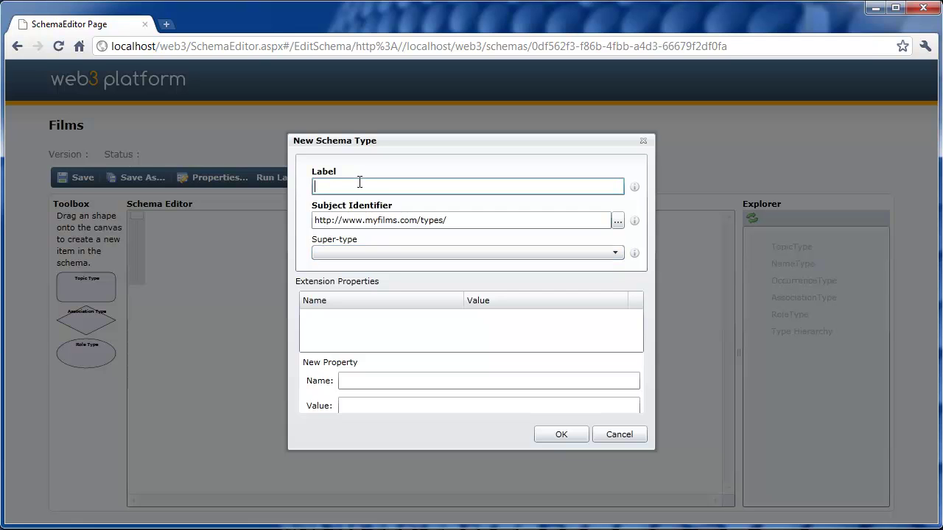
{"action": "type", "text": "Film"}
{"action": "left_click", "coordinate": [388, 216]}
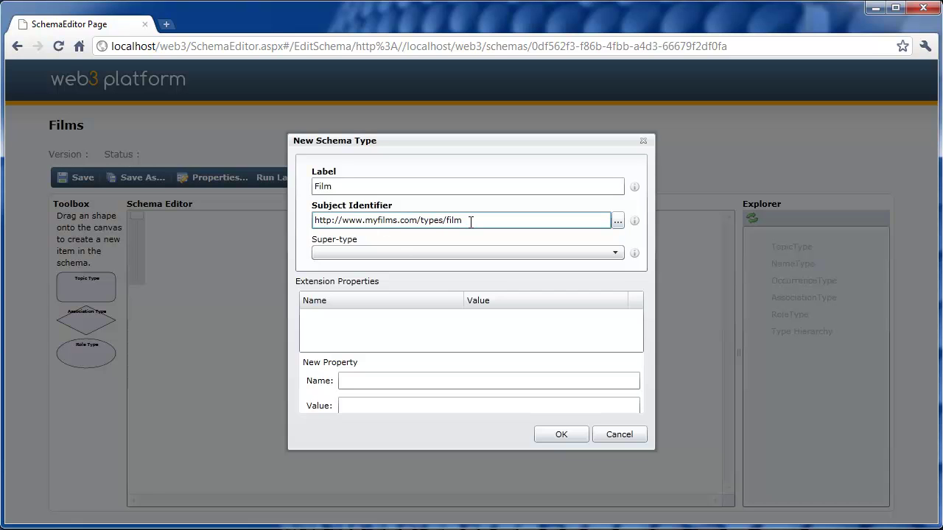
{"action": "left_click", "coordinate": [559, 436]}
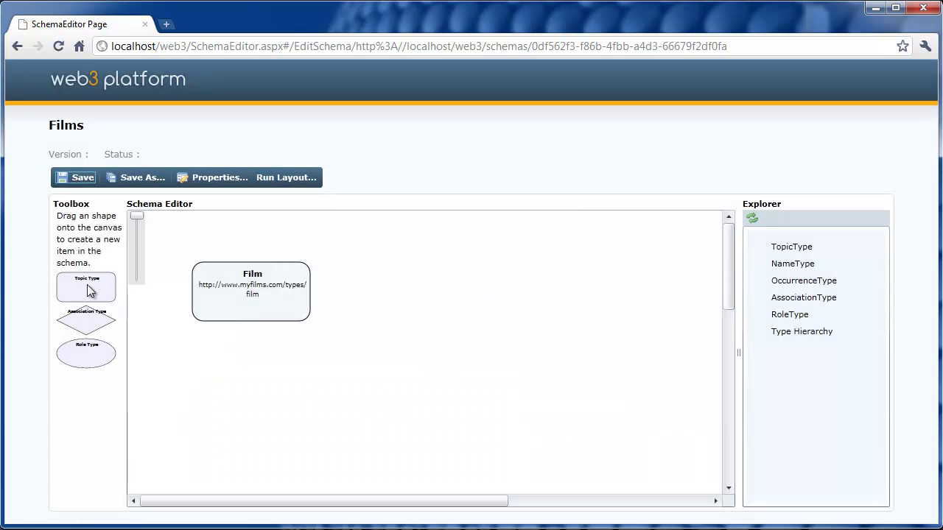
- Add a topic type labelled Person, with its matching subject identifier, beside the Film shape on the canvas
{"action": "left_click_drag", "start_coordinate": [87, 290], "coordinate": [562, 288]}
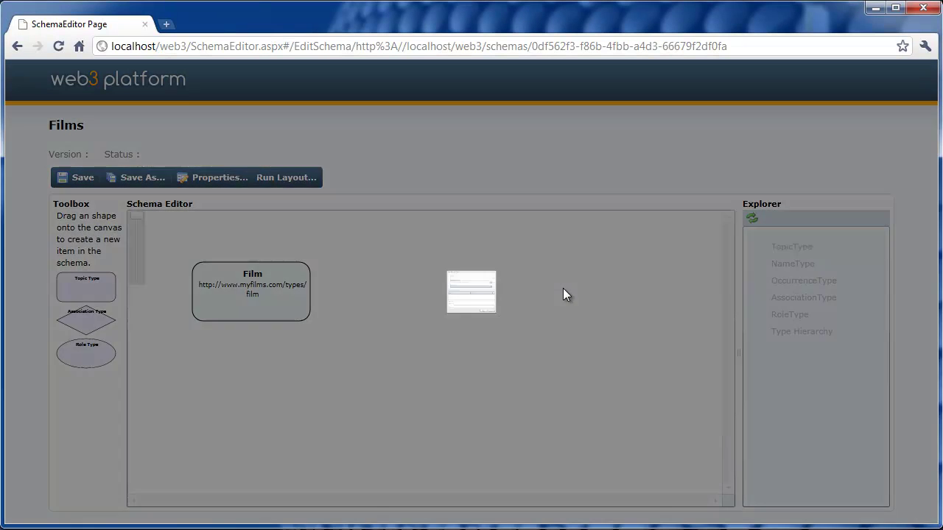
{"action": "type", "text": "Person"}
{"action": "key", "text": "Tab"}
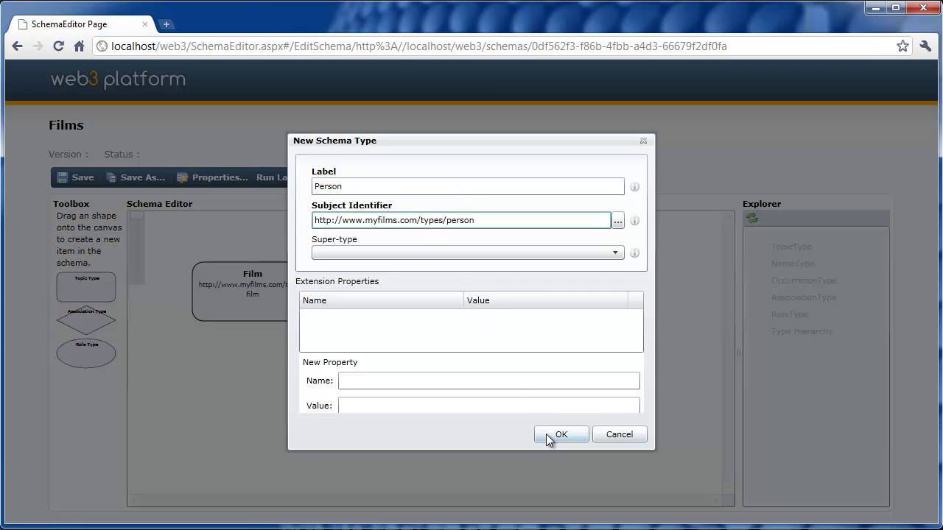
{"action": "left_click", "coordinate": [546, 434]}
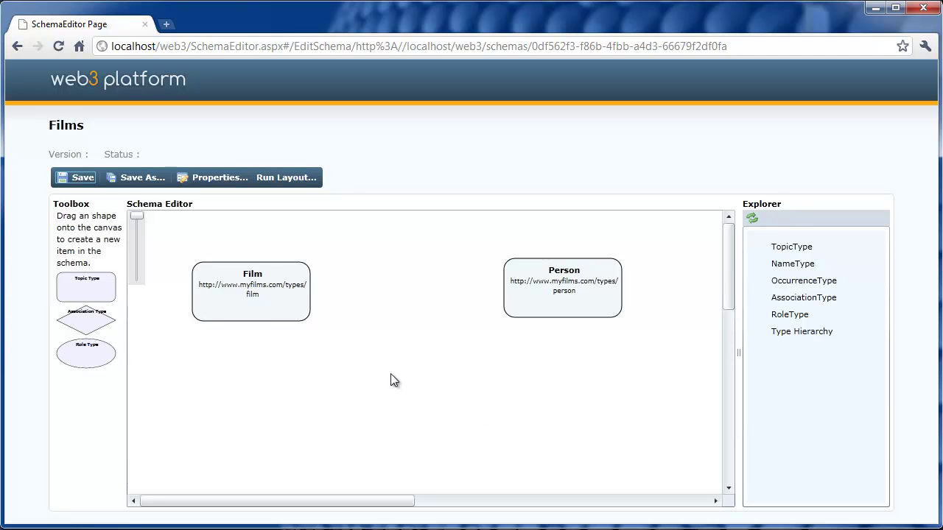
- Add a new occurrence type labelled Description with the XMLSchema#string datatype to the Film topic type
{"action": "left_click", "coordinate": [244, 296]}
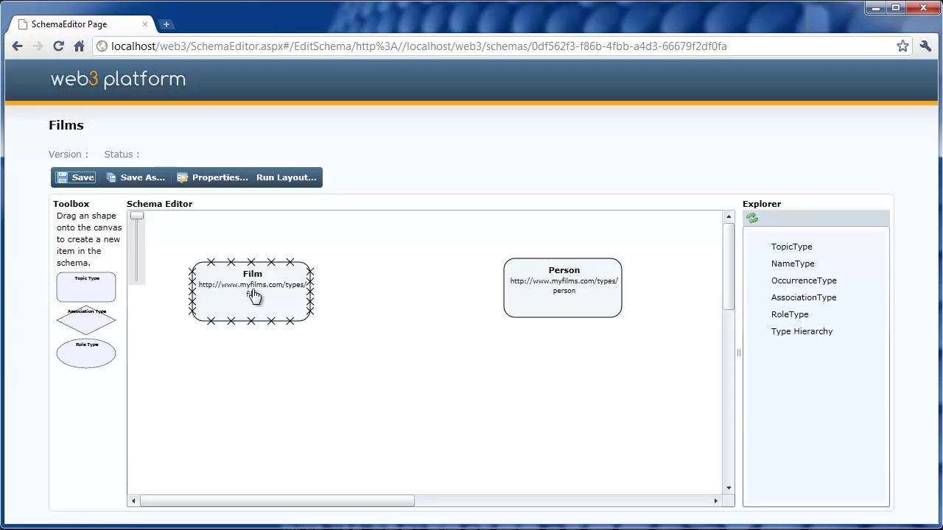
{"action": "double_click", "coordinate": [253, 294]}
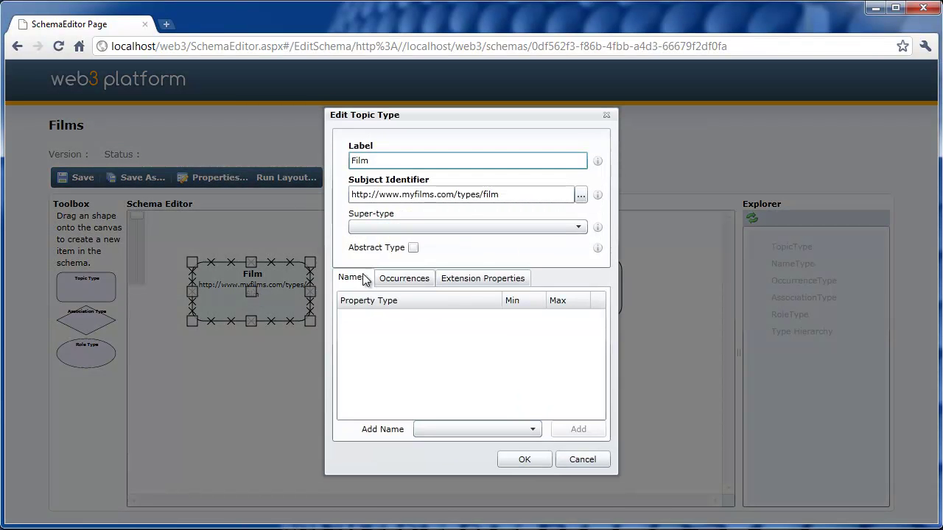
{"action": "left_click", "coordinate": [399, 280]}
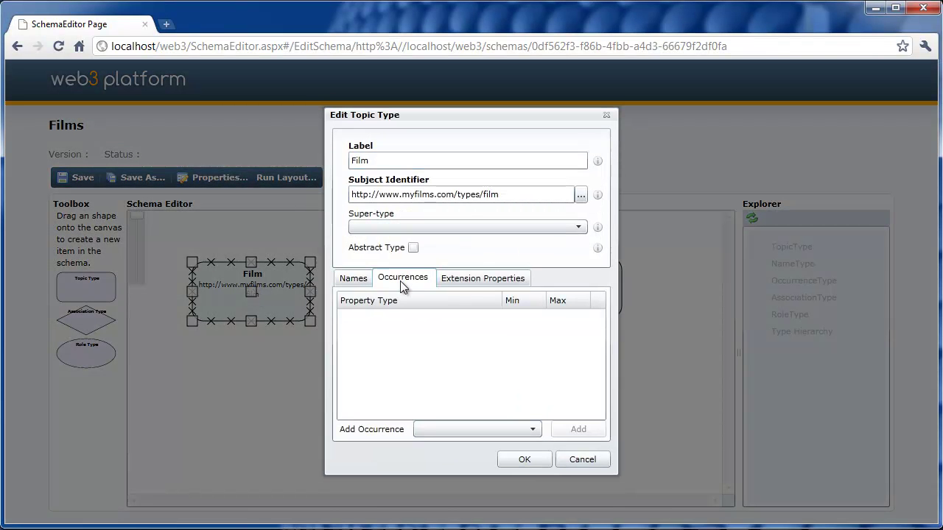
{"action": "left_click", "coordinate": [486, 427]}
{"action": "left_click", "coordinate": [446, 447]}
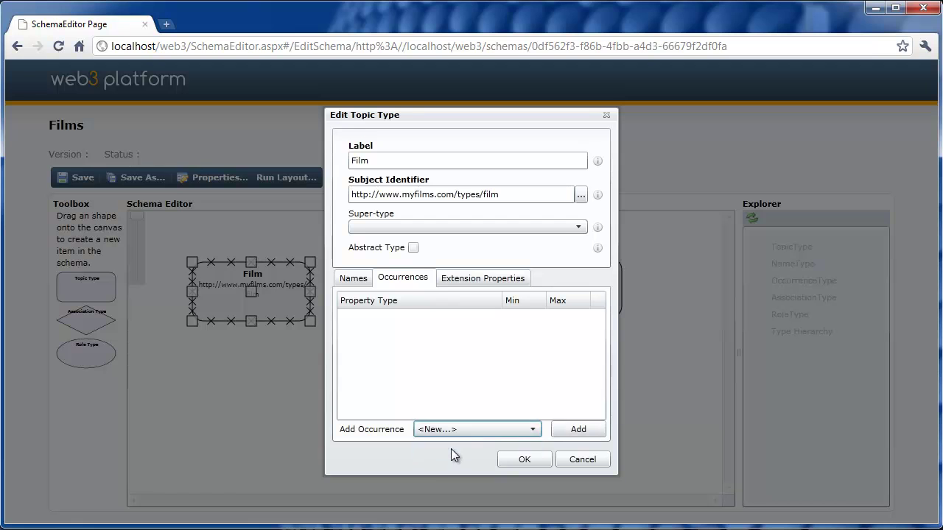
{"action": "left_click", "coordinate": [579, 429]}
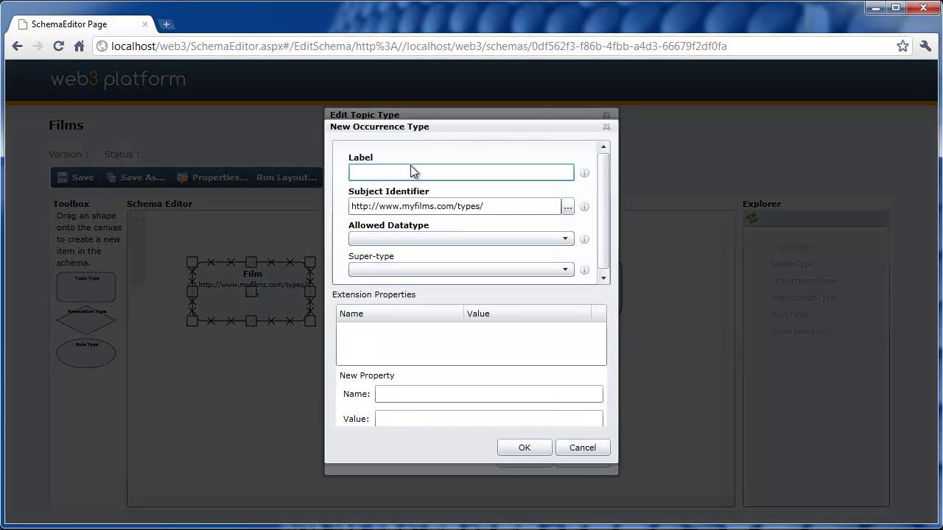
{"action": "type", "text": "Description"}
{"action": "left_click", "coordinate": [433, 205]}
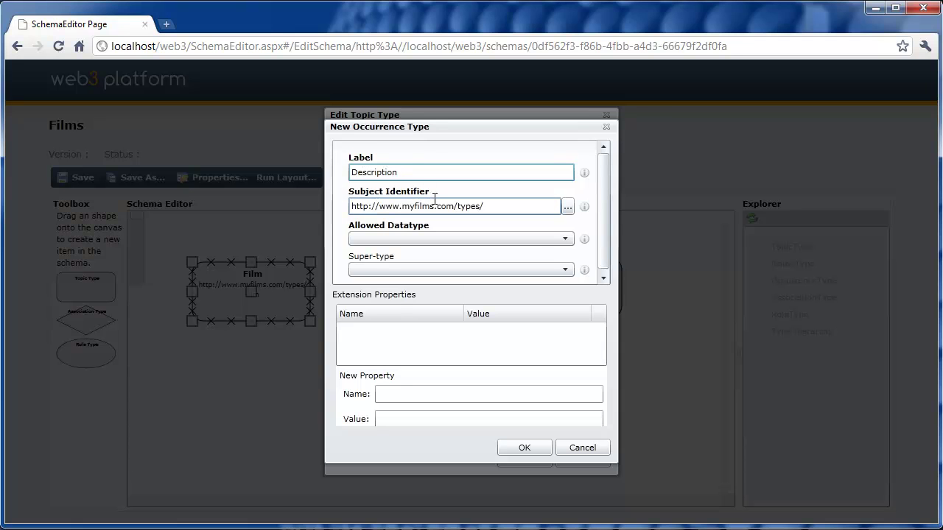
{"action": "left_click", "coordinate": [447, 238]}
{"action": "left_click", "coordinate": [444, 255]}
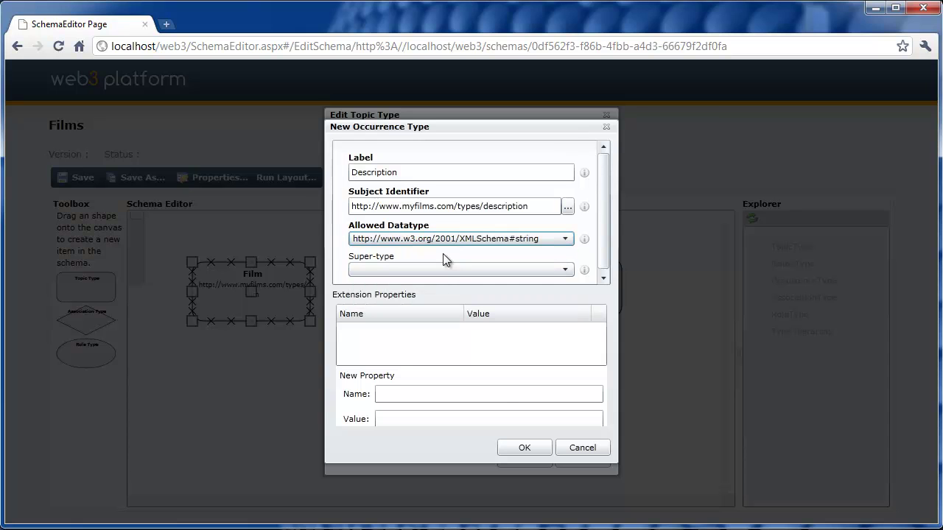
{"action": "left_click", "coordinate": [520, 447]}
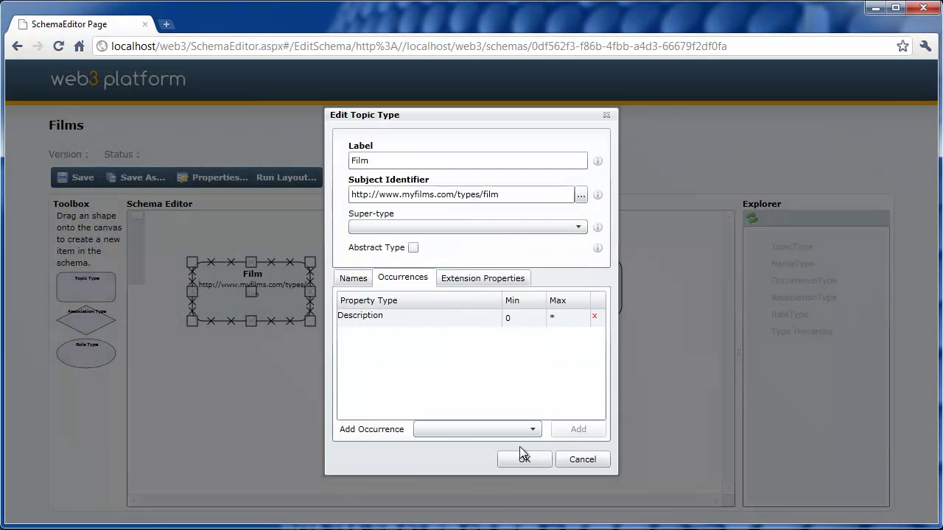
- Set the maximum number of Description occurrences to 1 and accept the Film topic type's changes
{"action": "left_click", "coordinate": [563, 321]}
{"action": "left_click", "coordinate": [564, 317]}
{"action": "type", "text": "1"}
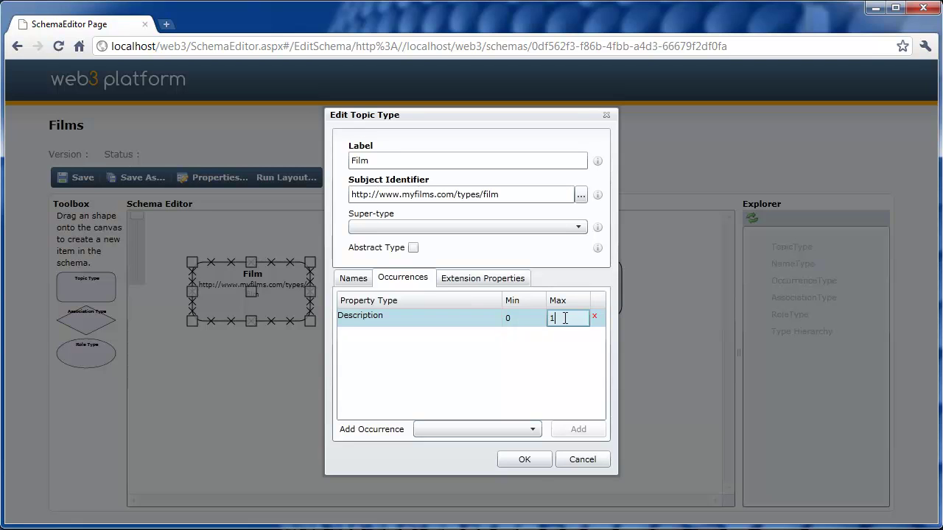
{"action": "left_click", "coordinate": [531, 463]}
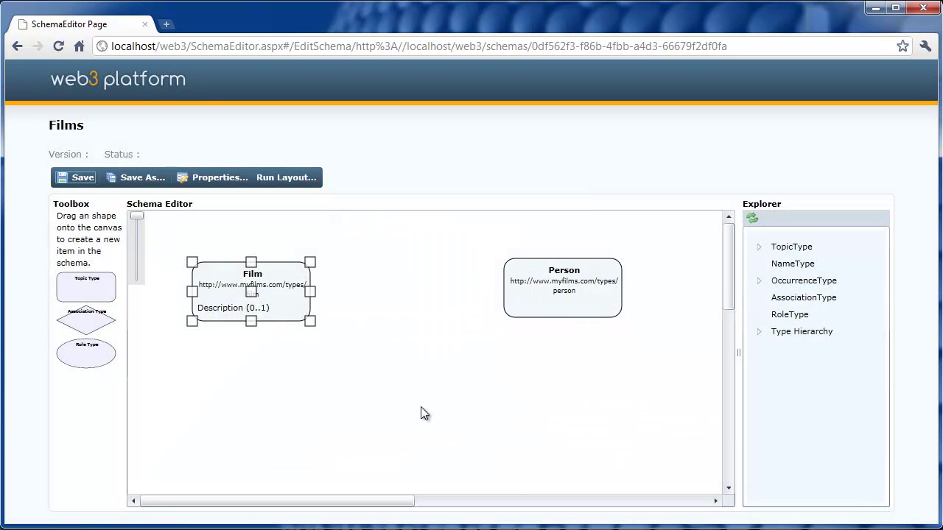
- Add a new occurrence type labelled Biography with the XMLSchema#string datatype to the Person topic type
{"action": "double_click", "coordinate": [568, 301]}
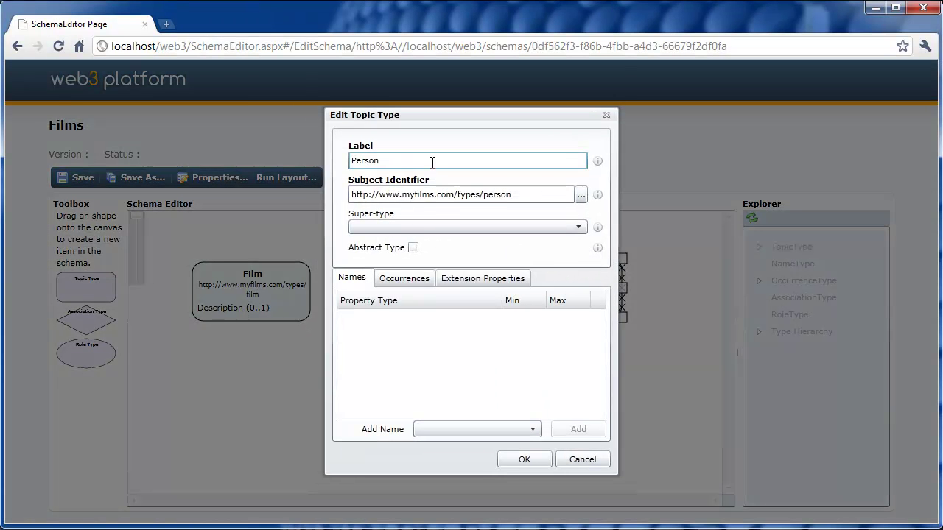
{"action": "left_click", "coordinate": [416, 280]}
{"action": "left_click", "coordinate": [456, 425]}
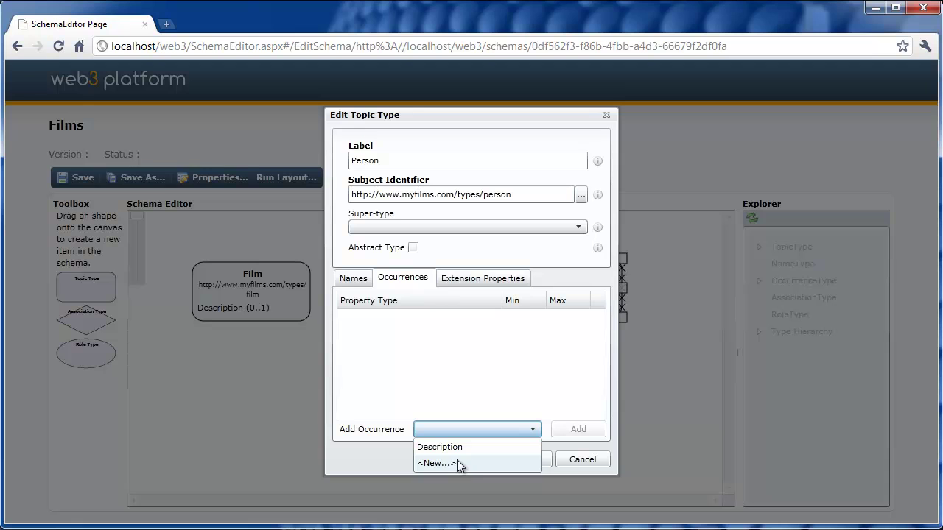
{"action": "left_click", "coordinate": [457, 459]}
{"action": "left_click", "coordinate": [573, 430]}
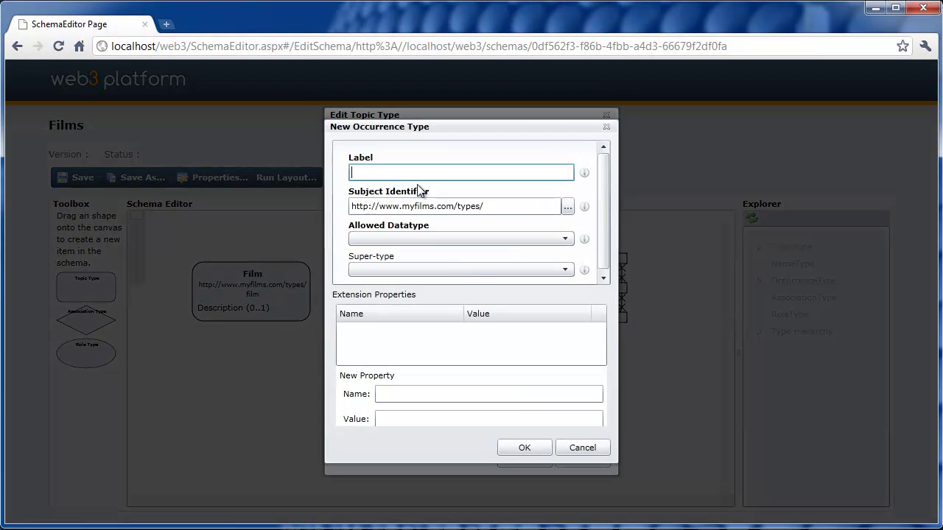
{"action": "type", "text": "Biography"}
{"action": "key", "text": "Tab"}
{"action": "left_click", "coordinate": [435, 238]}
{"action": "left_click", "coordinate": [444, 256]}
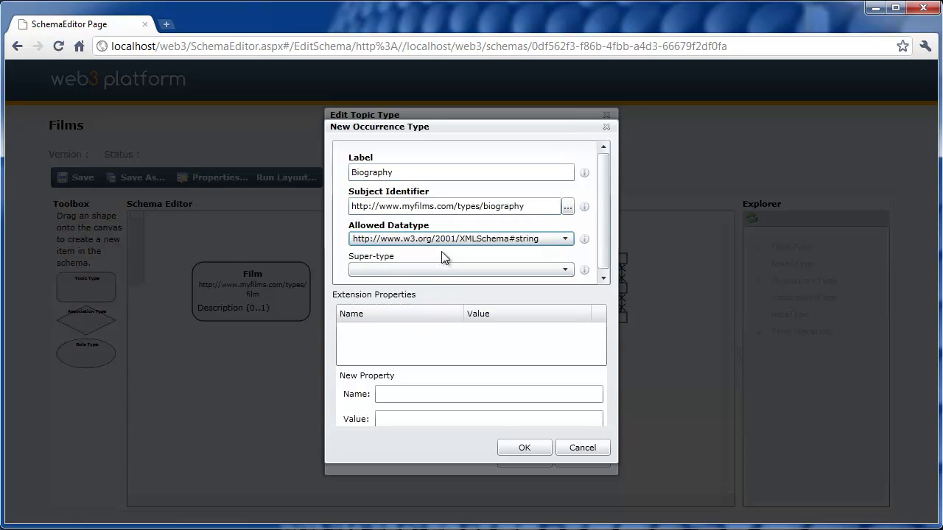
{"action": "left_click", "coordinate": [523, 447]}
- Set the maximum number of Biography occurrences to 1 and accept the Person topic type's changes
{"action": "left_click", "coordinate": [555, 319]}
{"action": "left_click", "coordinate": [560, 318]}
{"action": "type", "text": "1"}
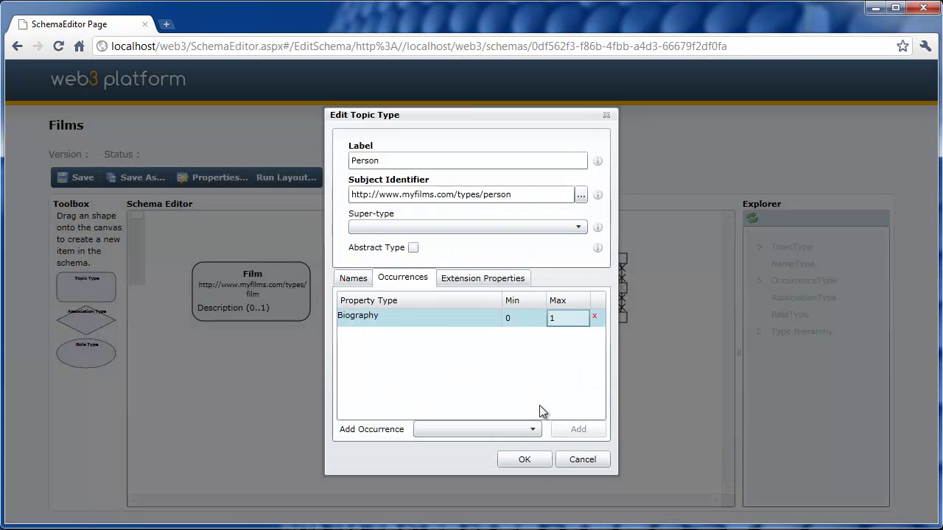
{"action": "left_click", "coordinate": [526, 463]}
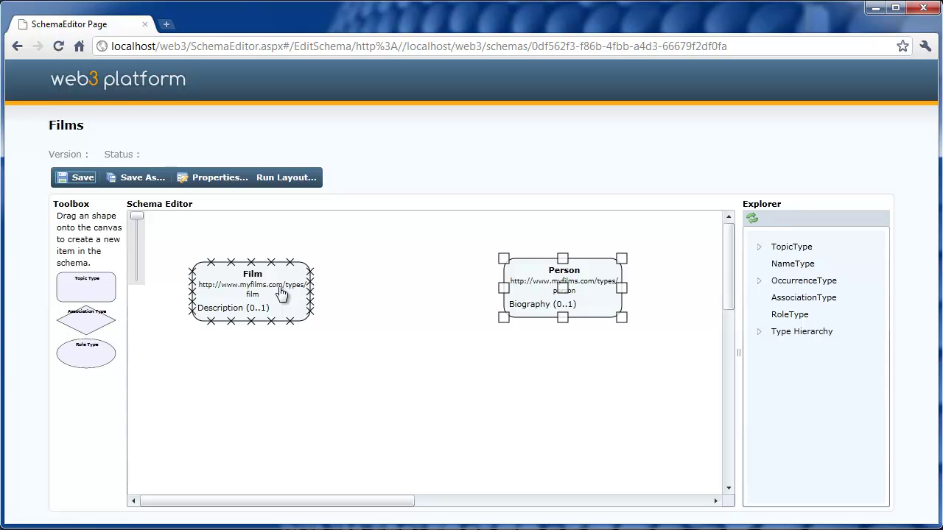
- Start a new relationship from Film to Person and name it "stars in" with its default type URI
{"action": "left_click_drag", "start_coordinate": [286, 293], "coordinate": [522, 293]}
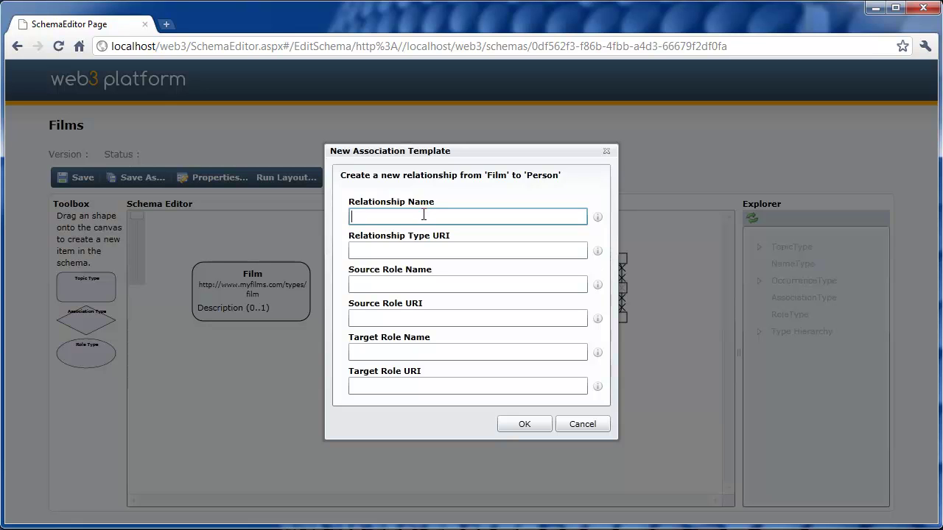
{"action": "type", "text": "stars in"}
{"action": "key", "text": "Tab"}
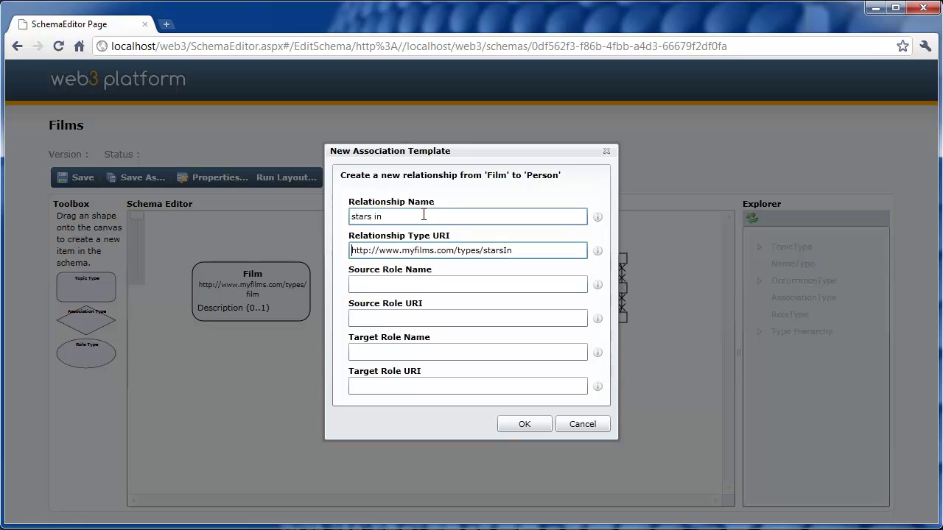
{"action": "key", "text": "Tab"}
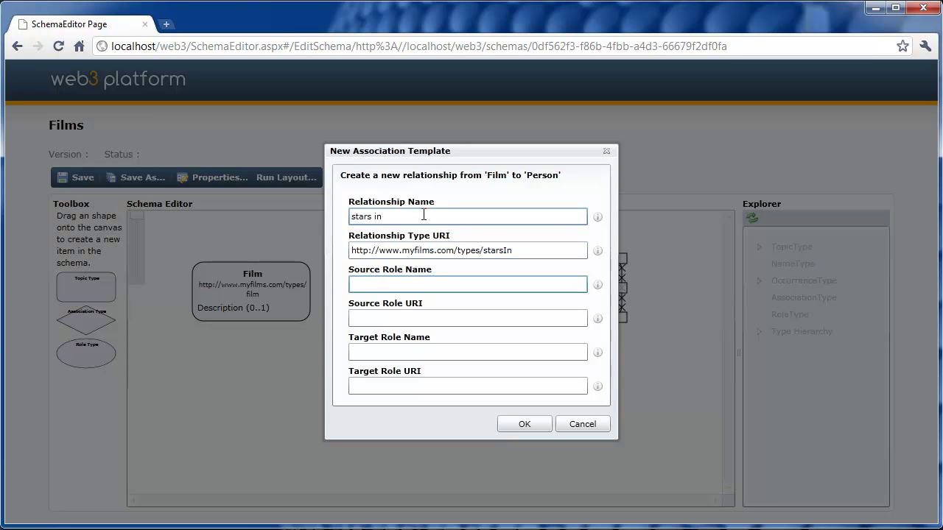
- Name the relationship's source role Production and its target role Performer, and create the association
{"action": "type", "text": "Production"}
{"action": "key", "text": "Tab"}
{"action": "key", "text": "Tab"}
{"action": "type", "text": "Performer"}
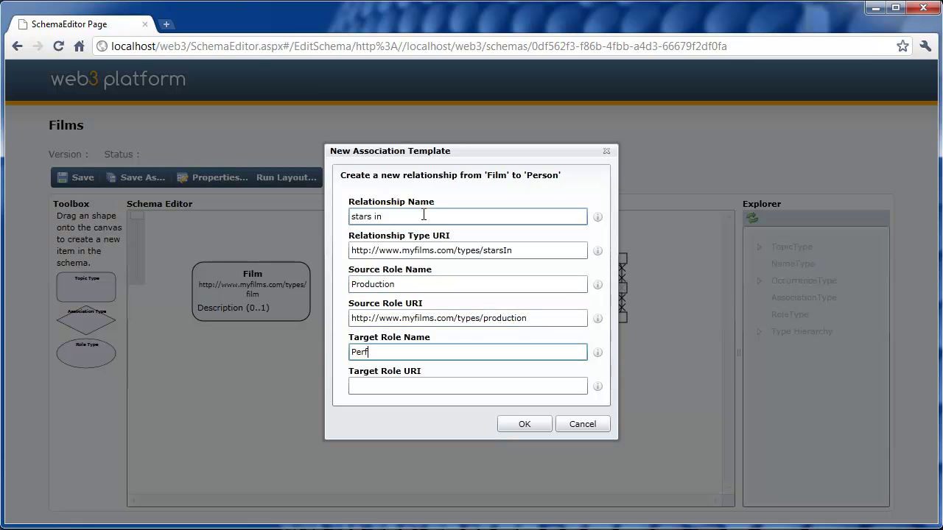
{"action": "key", "text": "Tab"}
{"action": "key", "text": "Tab"}
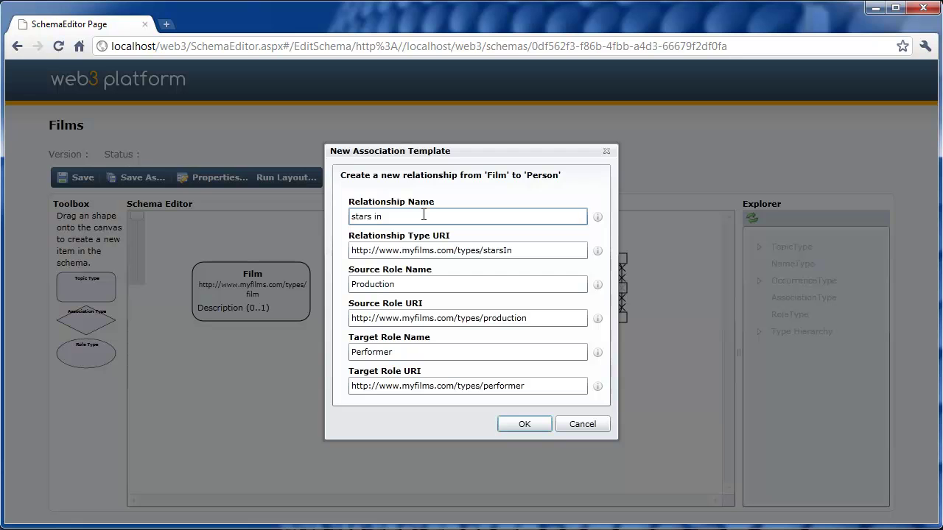
{"action": "key", "text": "Return"}
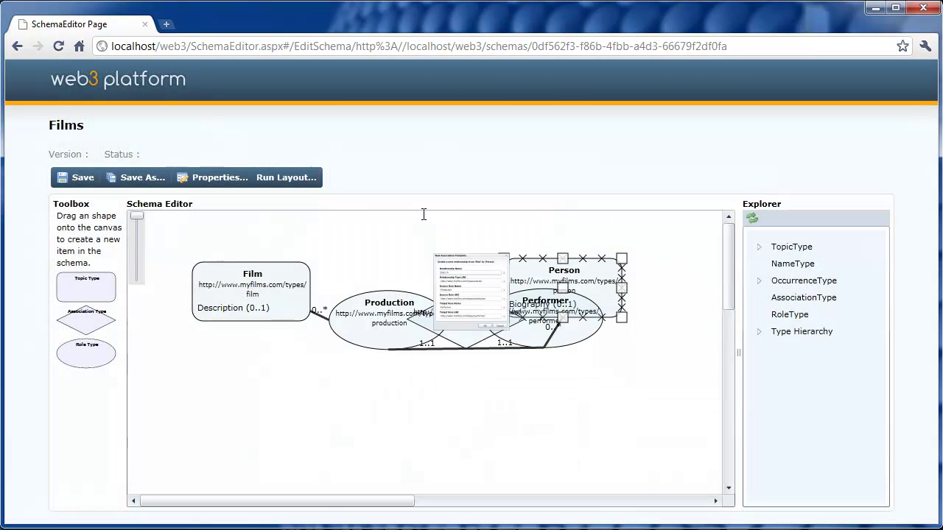
- Run the automatic layout to rearrange the Films schema diagram
{"action": "left_click", "coordinate": [281, 177]}
{"action": "left_click", "coordinate": [392, 279]}
{"action": "left_click", "coordinate": [473, 319]}
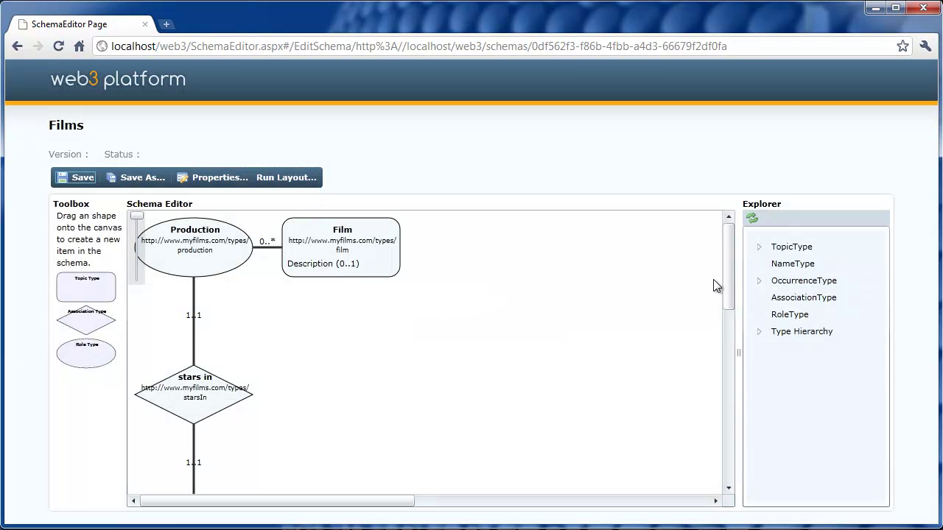
{"action": "mouse_move", "coordinate": [729, 271]}
{"action": "left_mouse_down"}
{"action": "mouse_move", "coordinate": [730, 373]}
{"action": "mouse_move", "coordinate": [720, 258]}
{"action": "left_mouse_up"}
{"action": "left_click", "coordinate": [184, 232]}
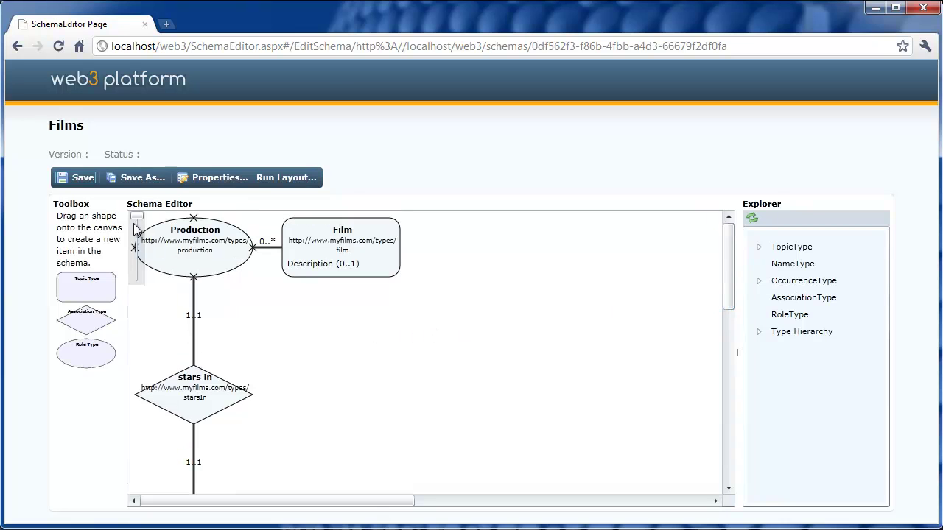
- Save the Films schema and return to the platform's home page
{"action": "left_click", "coordinate": [77, 179]}
{"action": "left_click", "coordinate": [120, 80]}
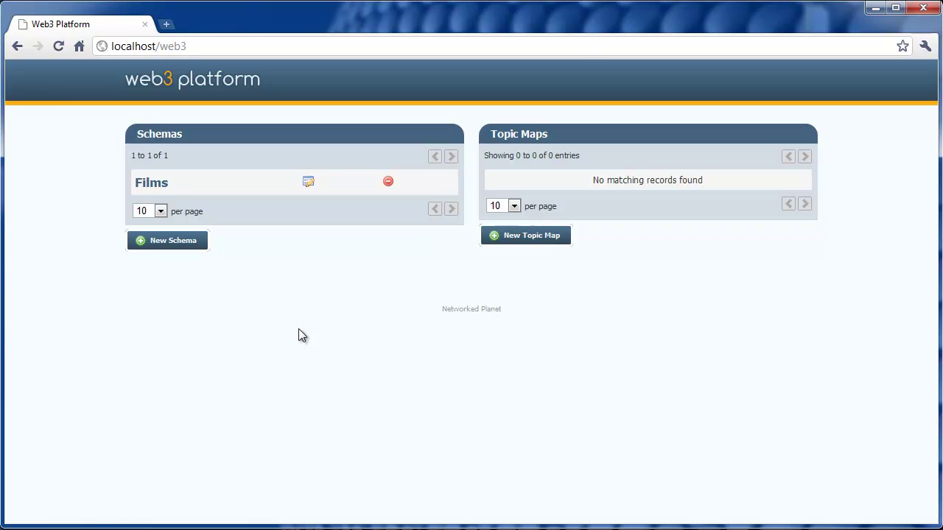
- Create a new topic map labelled Films with the web label "myfilms", based on the Films schema
{"action": "left_click", "coordinate": [543, 241]}
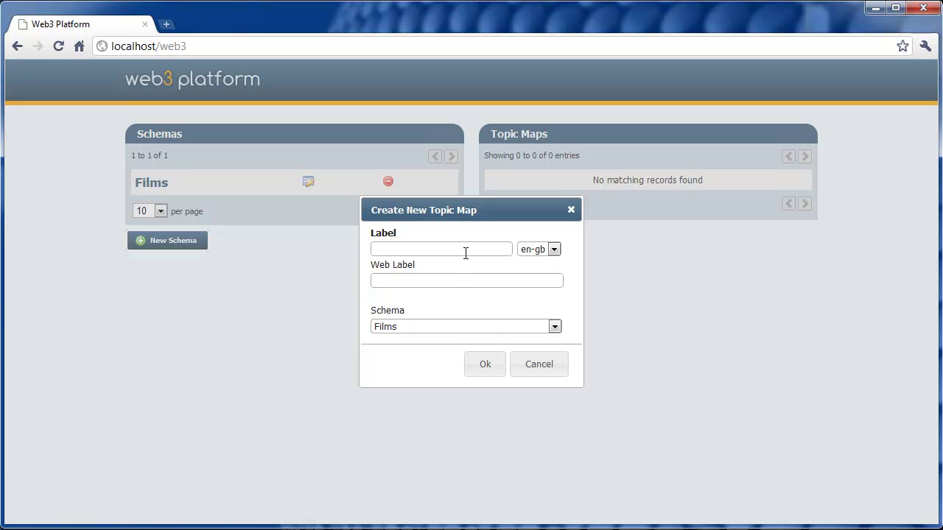
{"action": "type", "text": "Films"}
{"action": "left_click", "coordinate": [417, 277]}
{"action": "type", "text": "myfilms"}
{"action": "left_click", "coordinate": [471, 334]}
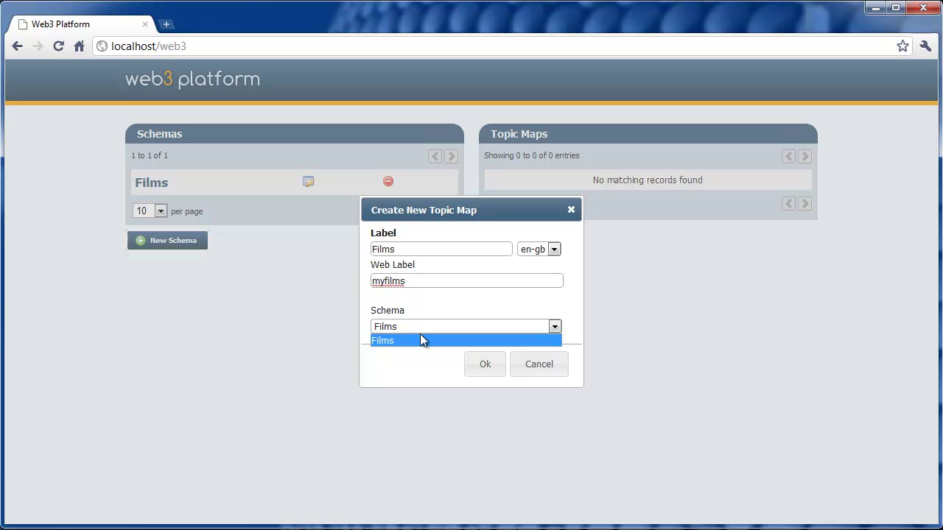
{"action": "left_click", "coordinate": [423, 333]}
{"action": "left_click", "coordinate": [484, 368]}
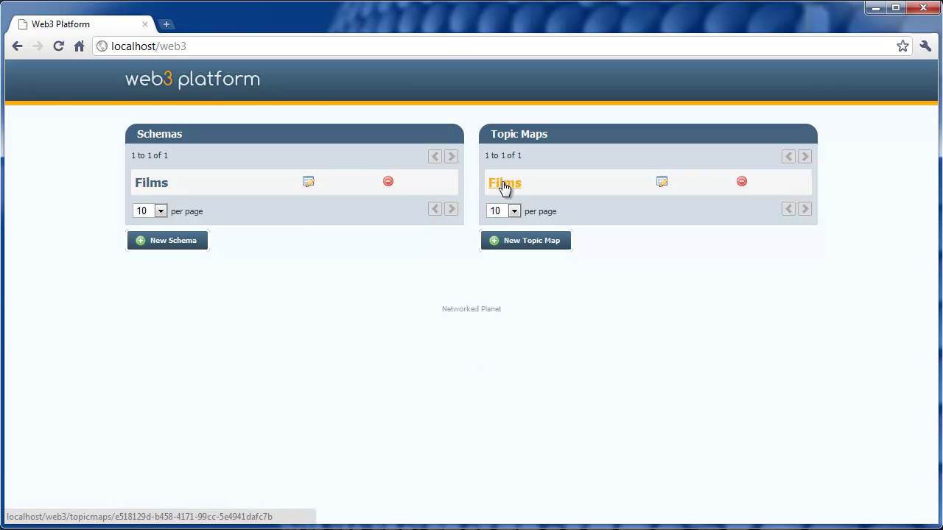
- Add Star Wars and Witness as instances of the Film type in the Films topic map
{"action": "left_click", "coordinate": [504, 186]}
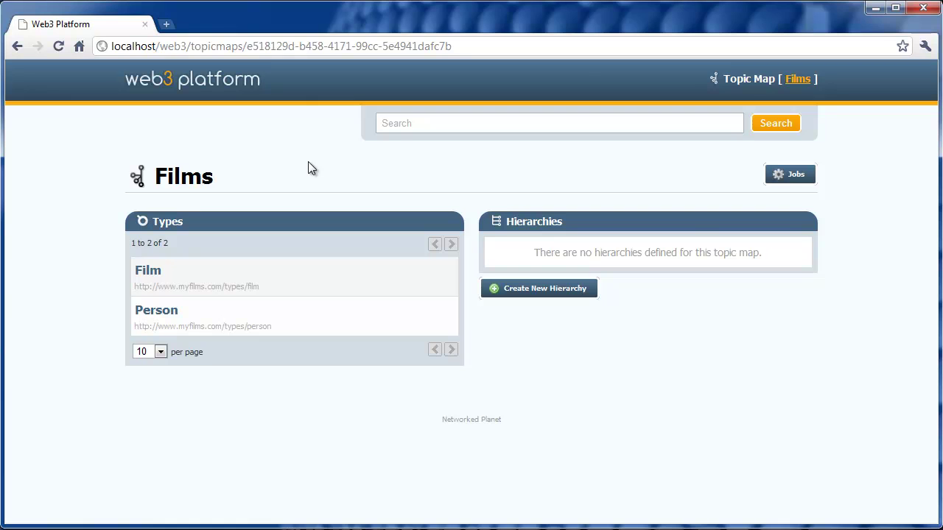
{"action": "left_click", "coordinate": [150, 272]}
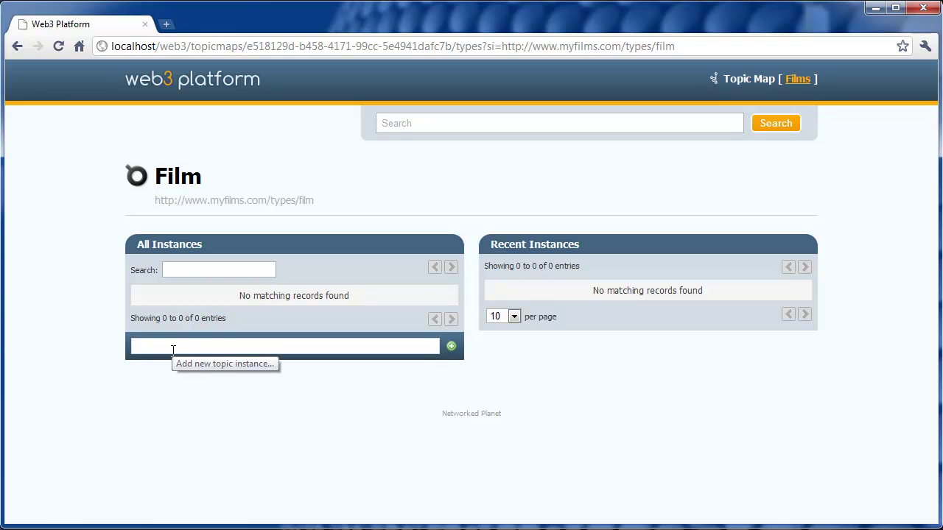
{"action": "type", "text": "Star Wars"}
{"action": "key", "text": "Return"}
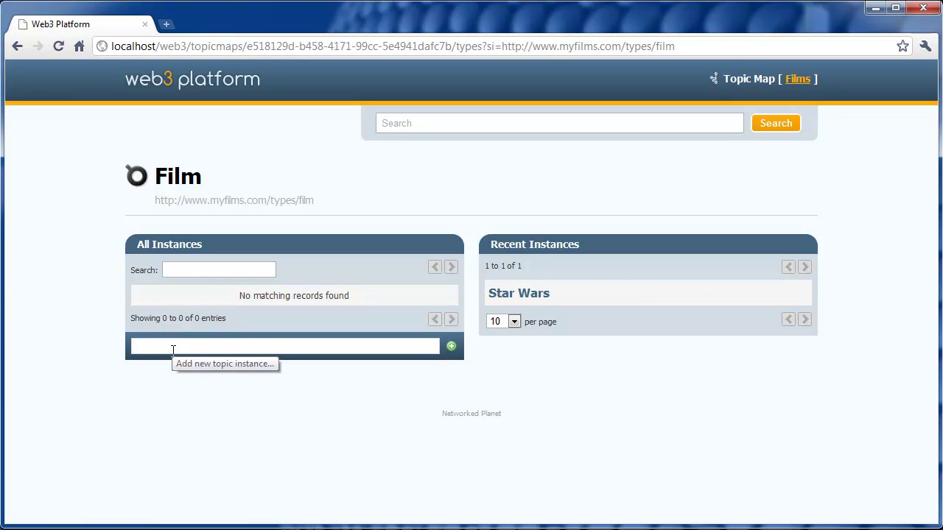
{"action": "type", "text": "Witness"}
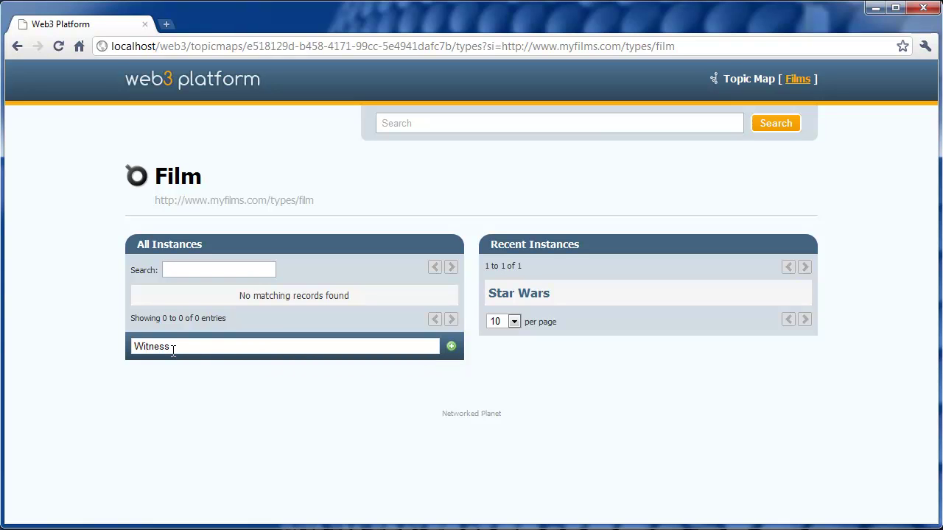
{"action": "key", "text": "Return"}
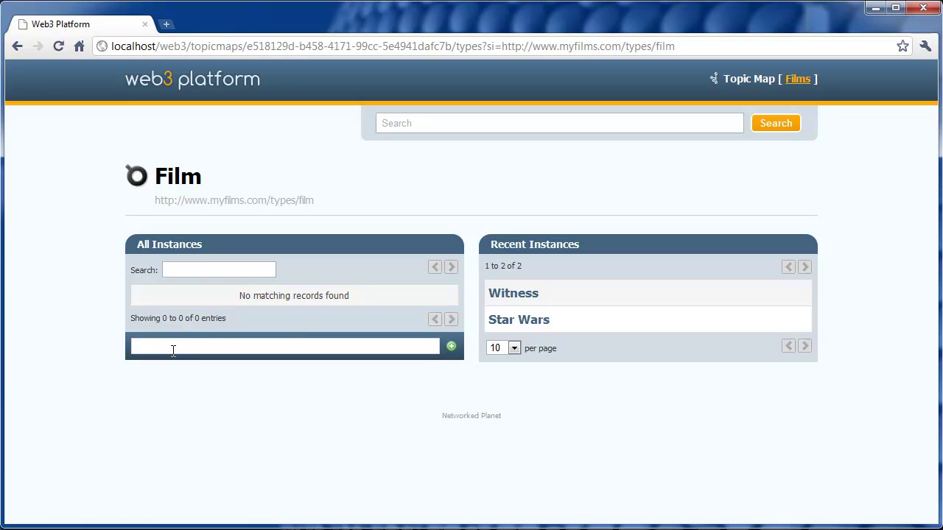
- Add Harrison Ford as an instance of the Person type in the Films topic map
{"action": "left_click", "coordinate": [800, 82]}
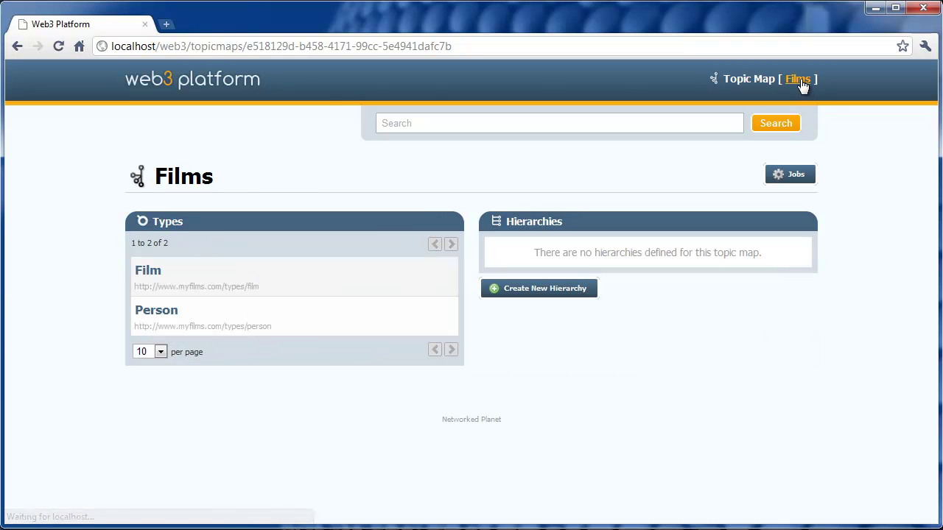
{"action": "left_click", "coordinate": [161, 313]}
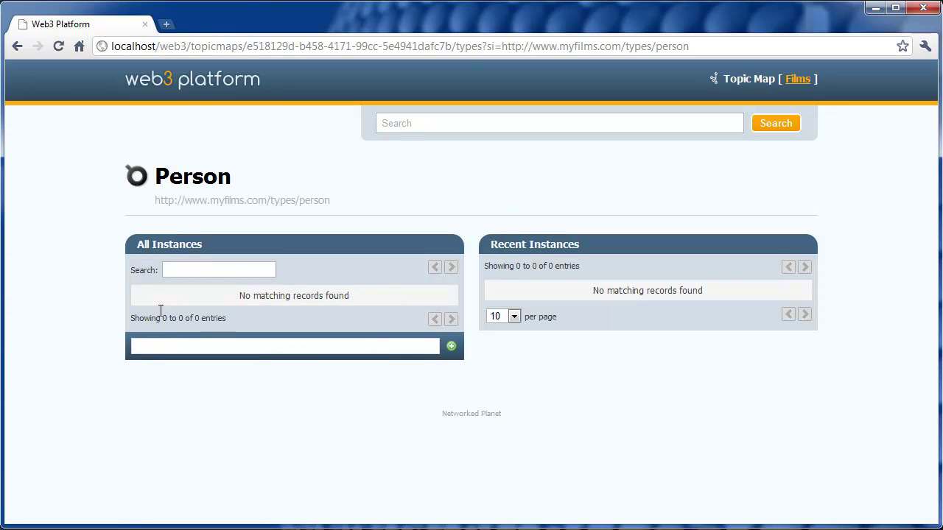
{"action": "left_click", "coordinate": [168, 347]}
{"action": "type", "text": "Harrison"}
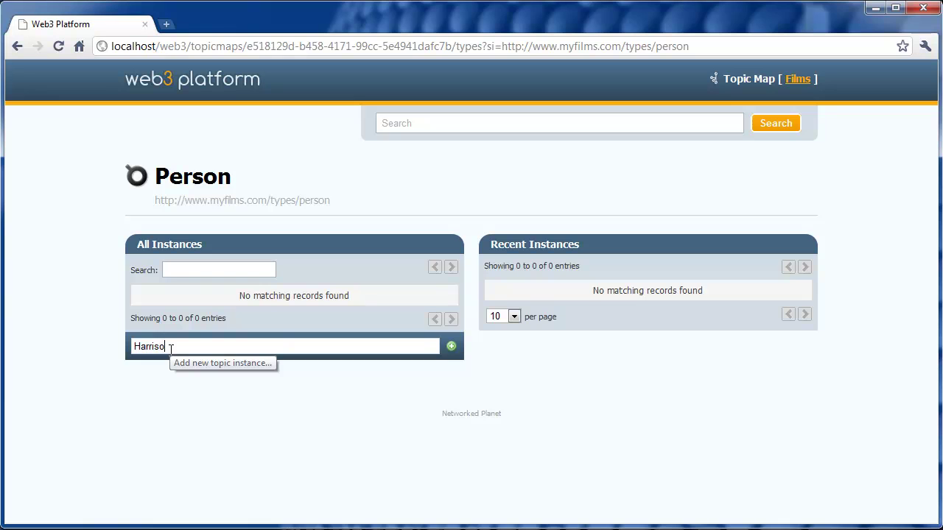
{"action": "type", "text": " Ford"}
{"action": "key", "text": "Return"}
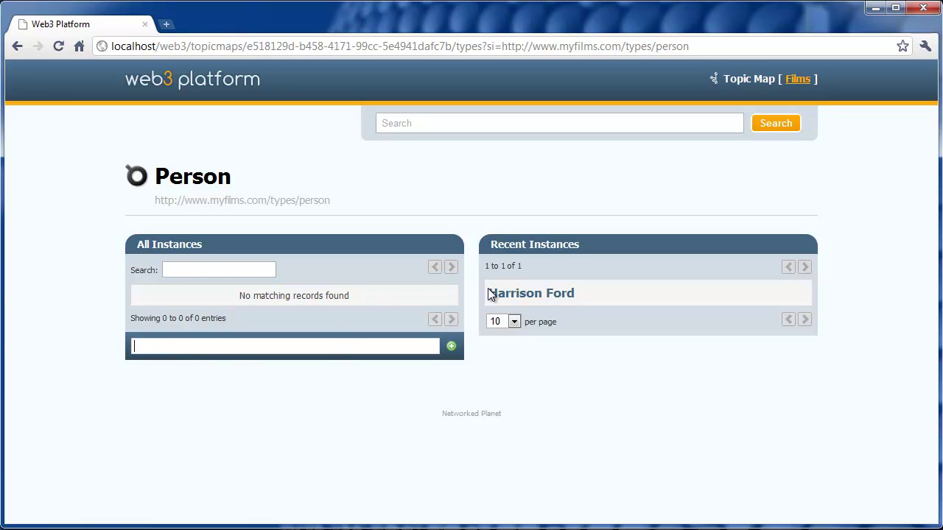
- Edit the Harrison Ford topic and add the biography "Born in the 1940's"
{"action": "left_click", "coordinate": [527, 295]}
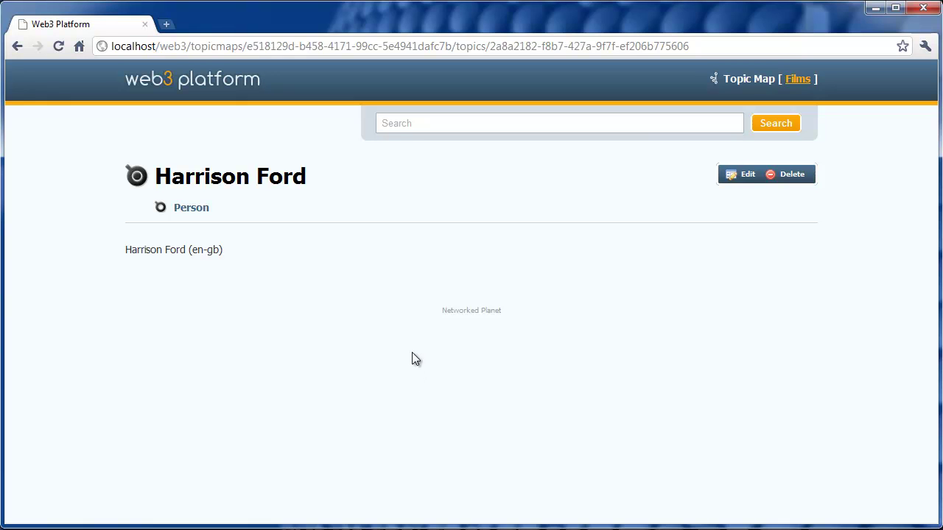
{"action": "left_click", "coordinate": [745, 176]}
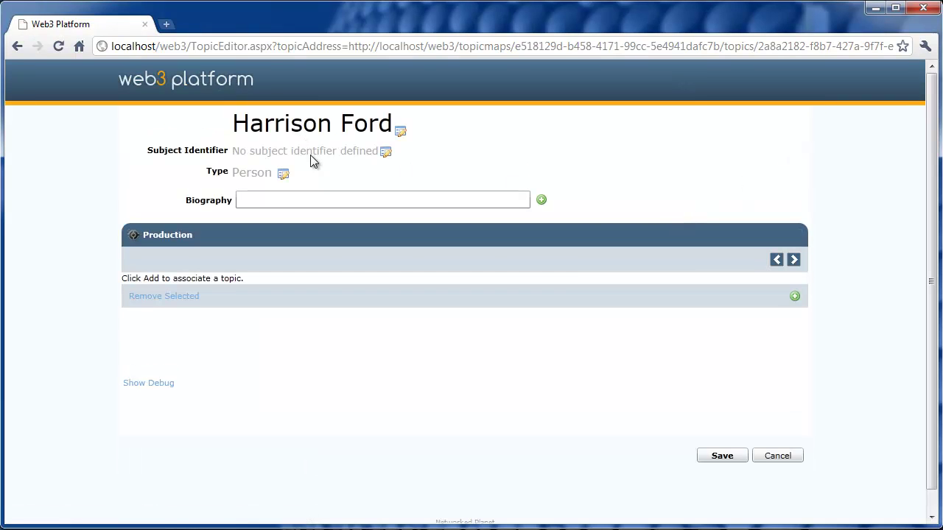
{"action": "left_click", "coordinate": [305, 200]}
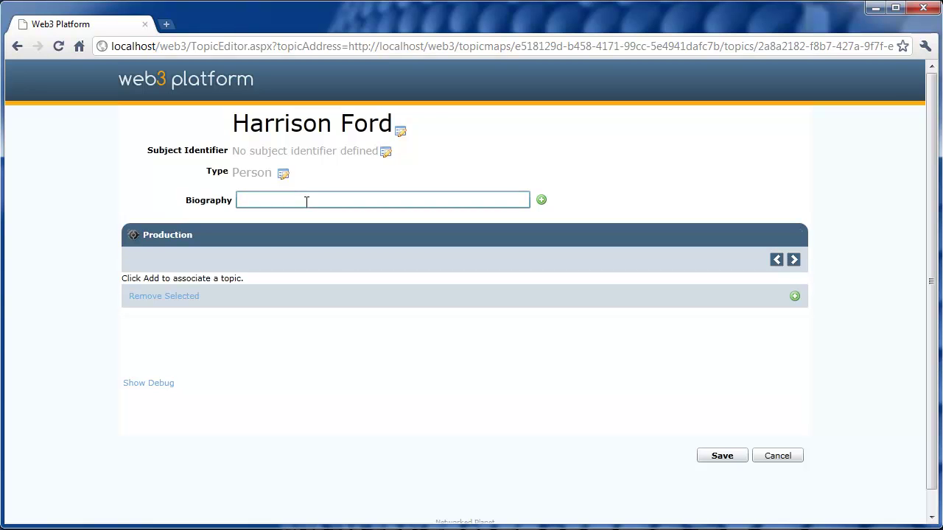
{"action": "type", "text": "Born in the 1940's"}
{"action": "left_click", "coordinate": [541, 200]}
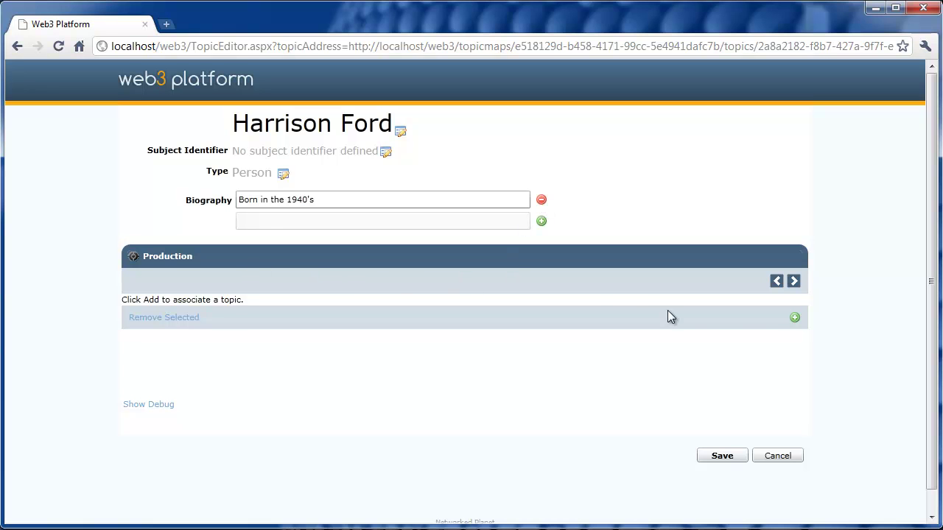
- Associate Star Wars and Witness with Harrison Ford as productions and save the topic
{"action": "left_click", "coordinate": [795, 318]}
{"action": "type", "text": "Star"}
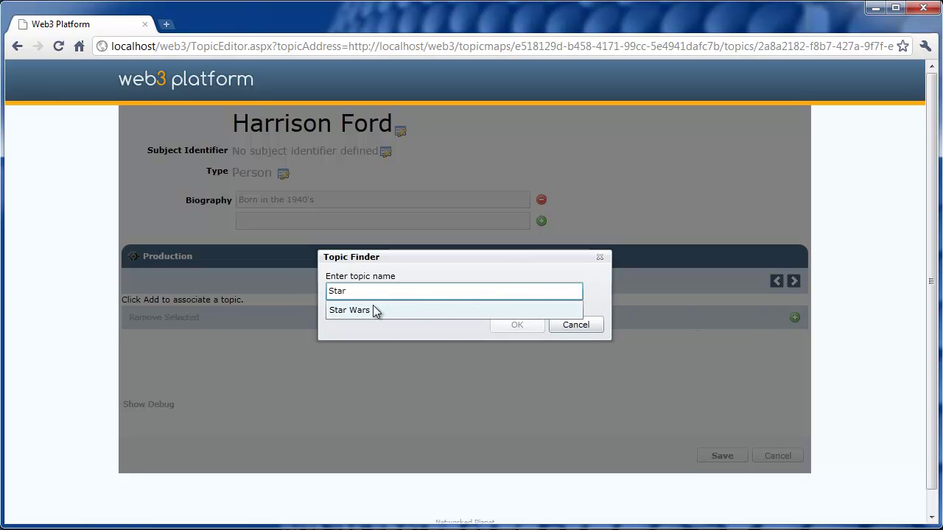
{"action": "left_click", "coordinate": [361, 312]}
{"action": "left_click", "coordinate": [519, 325]}
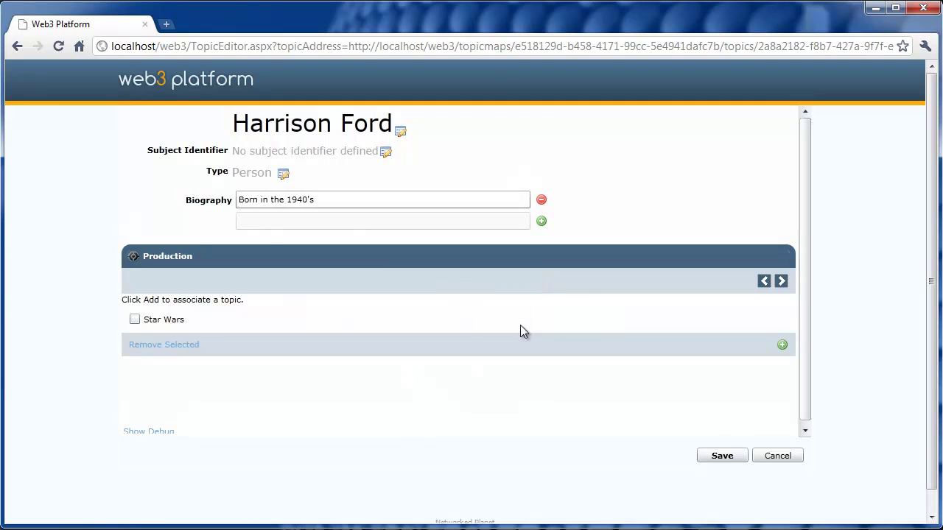
{"action": "left_click", "coordinate": [783, 345]}
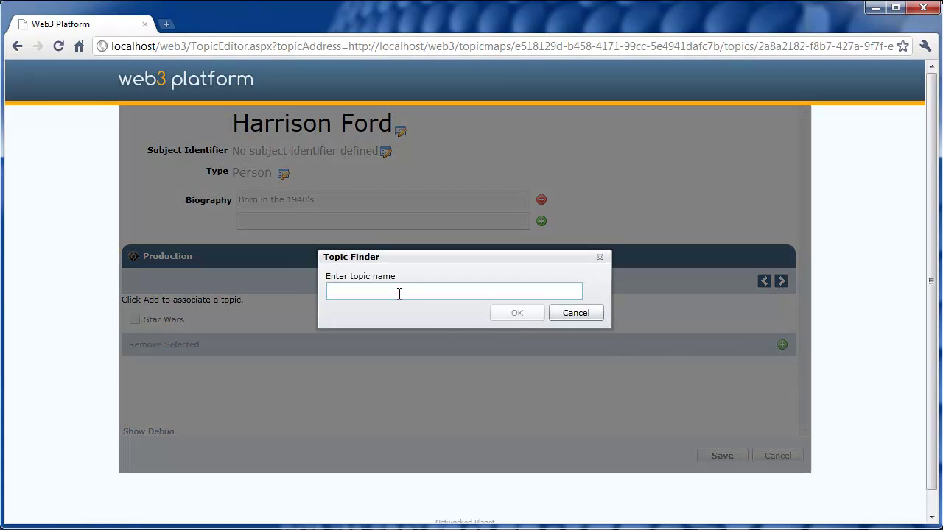
{"action": "type", "text": "Wit"}
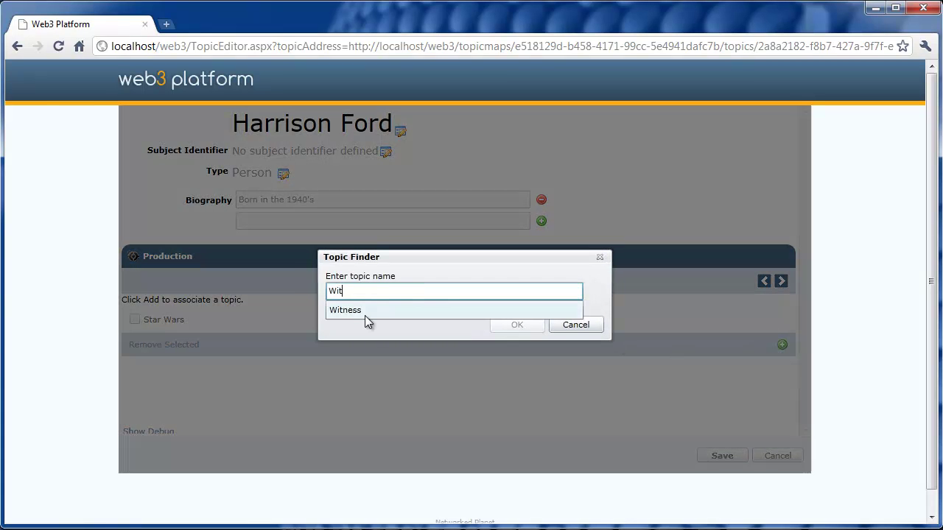
{"action": "left_click", "coordinate": [361, 312]}
{"action": "left_click", "coordinate": [502, 328]}
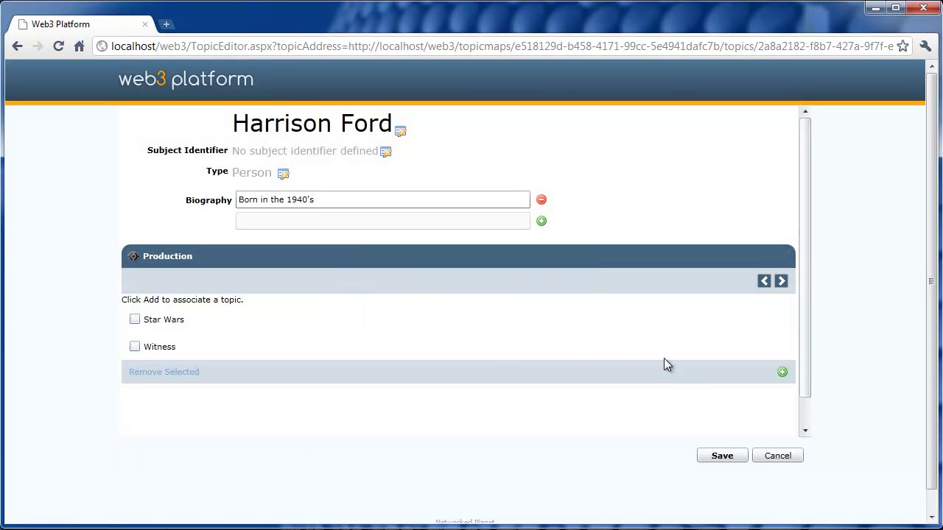
{"action": "left_click", "coordinate": [724, 458]}
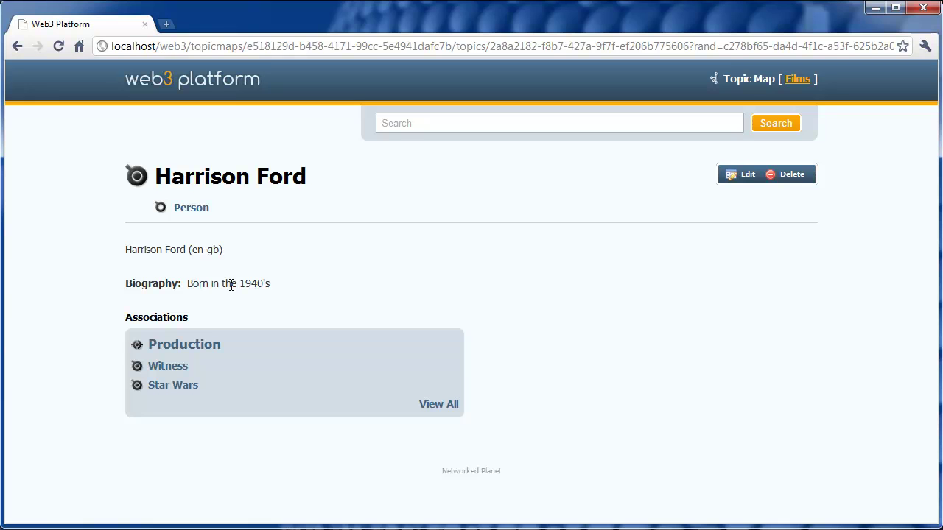
- View the associated Star Wars topic and follow its performer link back to Harrison Ford
{"action": "left_click", "coordinate": [183, 386]}
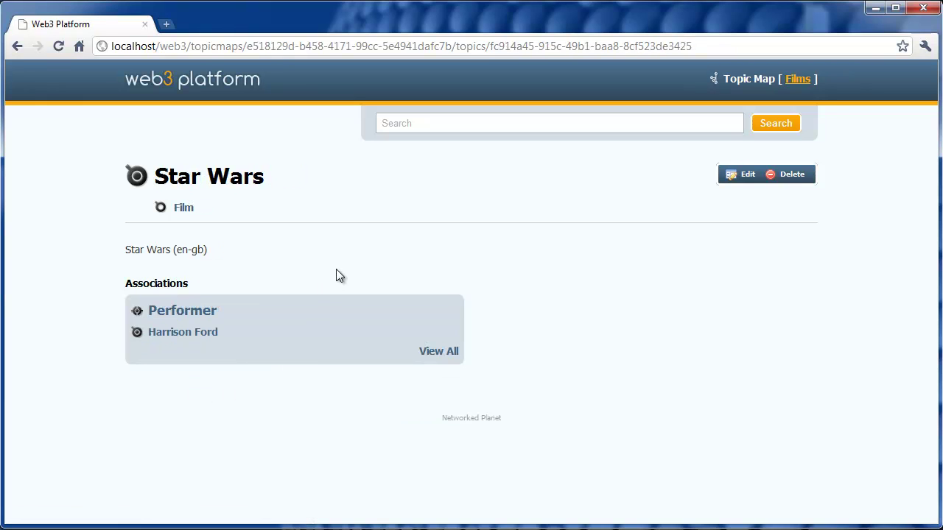
{"action": "left_click", "coordinate": [178, 336]}
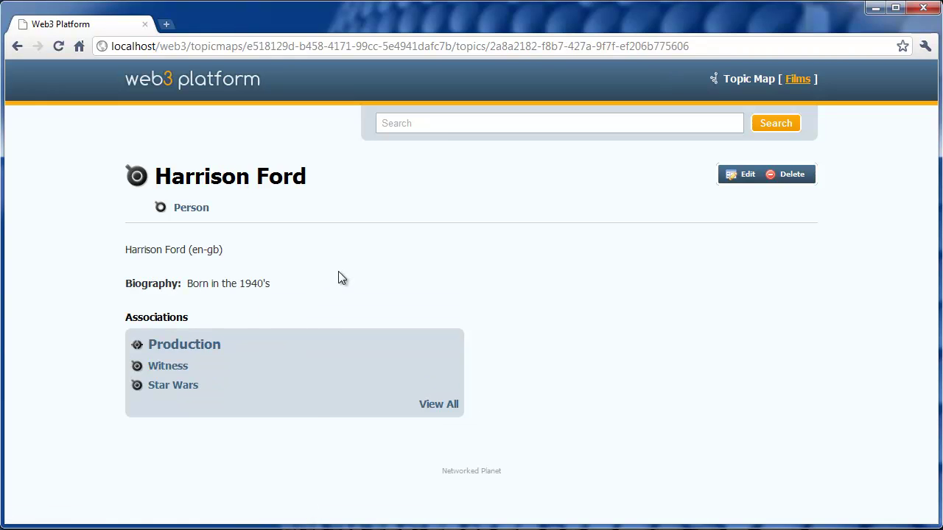